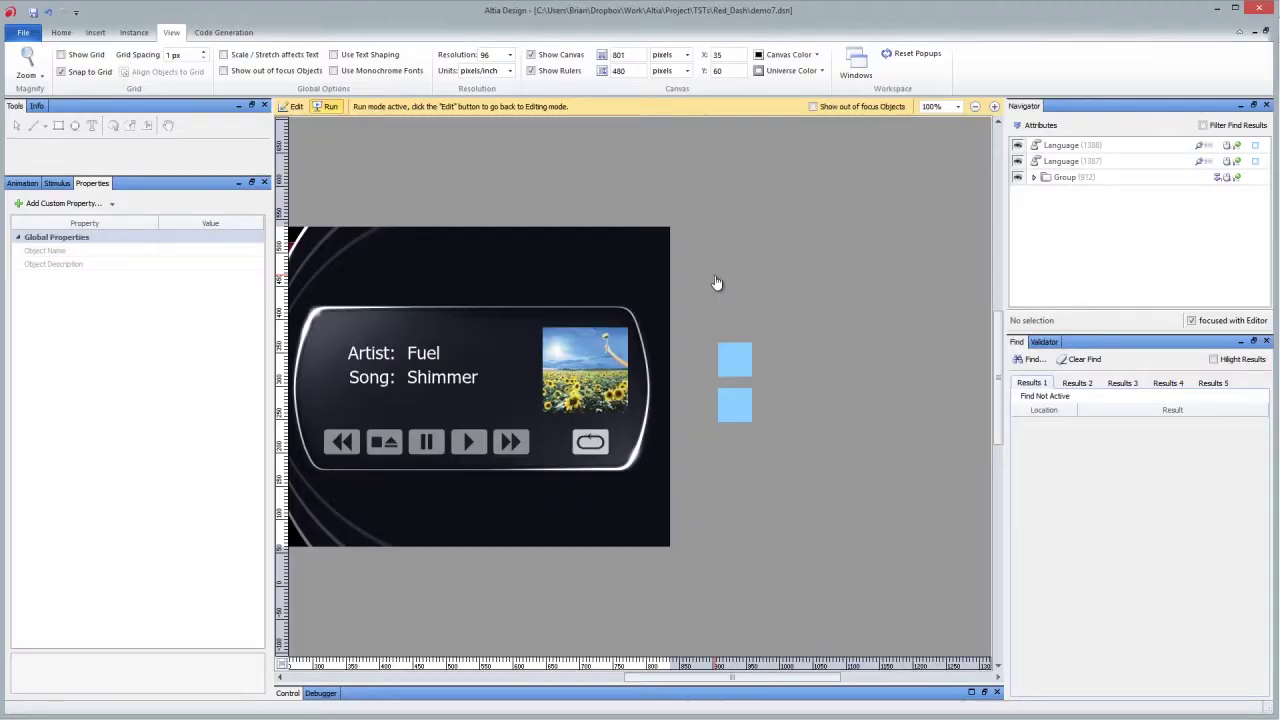
Step: Toggle the running player's labels between English and French, then return to Edit and select the English language object
{"action": "left_click", "coordinate": [737, 406]}
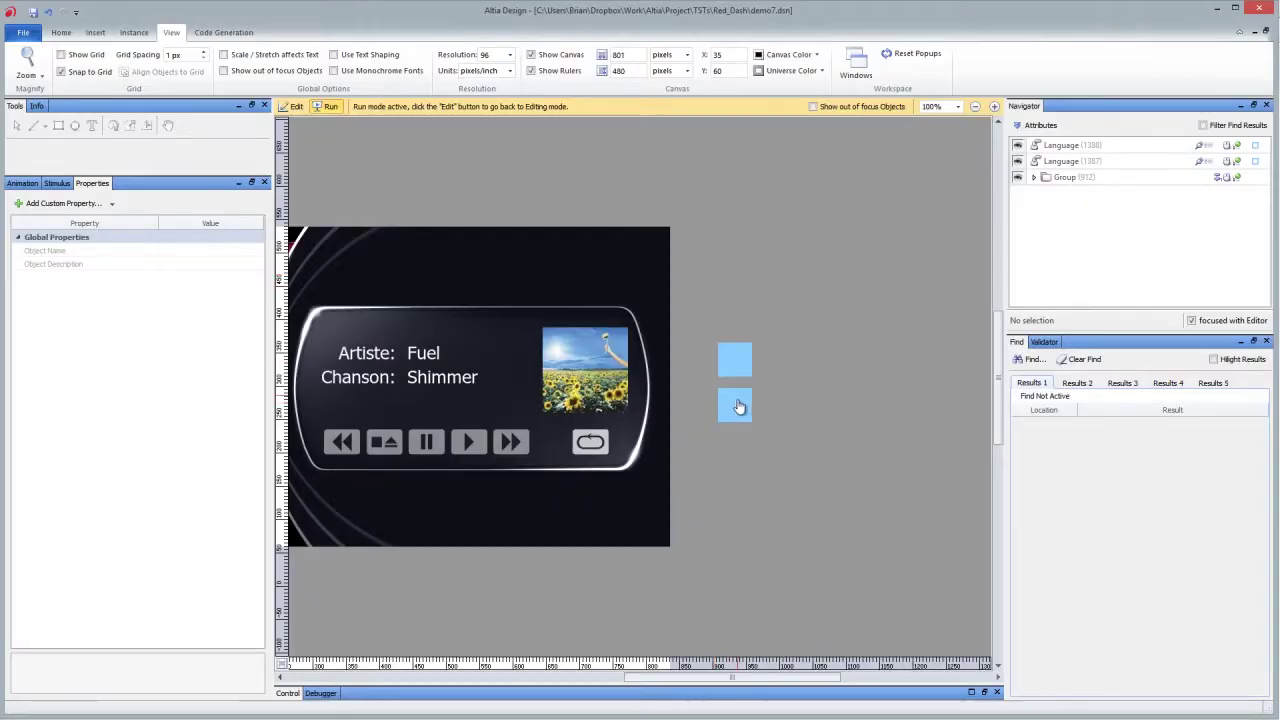
{"action": "left_click", "coordinate": [737, 380]}
{"action": "left_click", "coordinate": [735, 410]}
{"action": "left_click", "coordinate": [737, 379]}
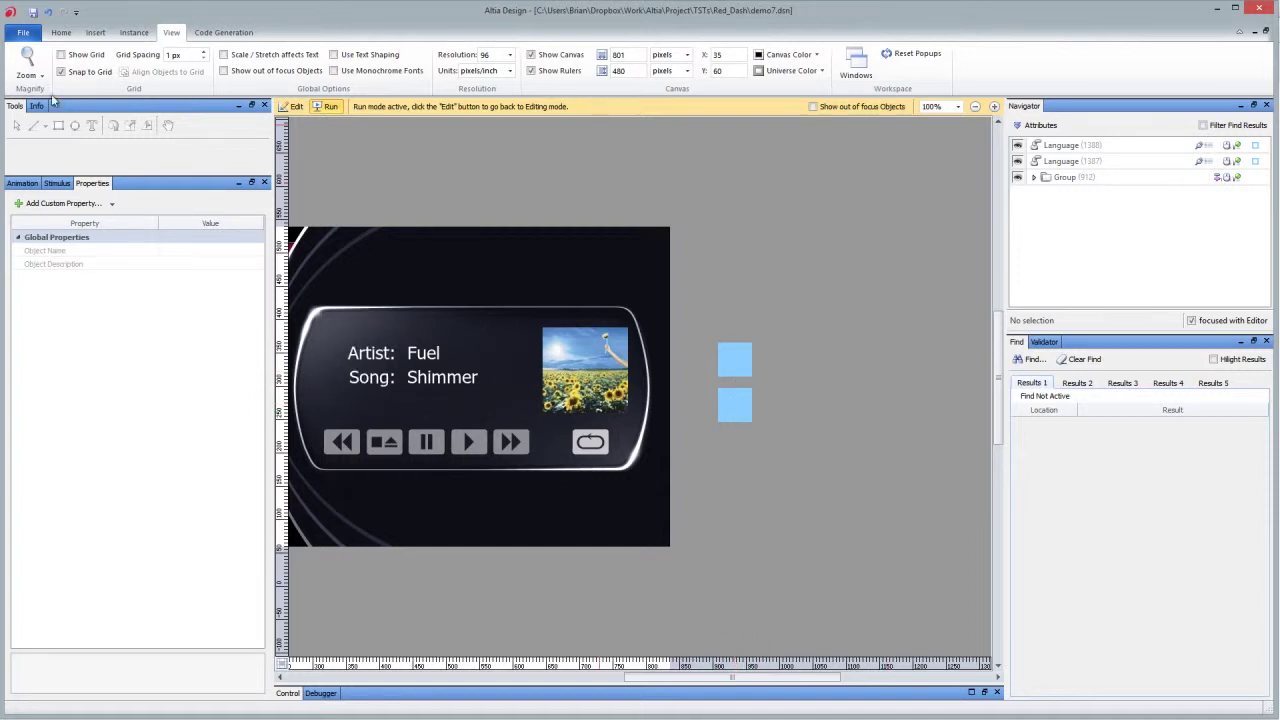
{"action": "left_click", "coordinate": [294, 107]}
{"action": "left_click", "coordinate": [735, 357]}
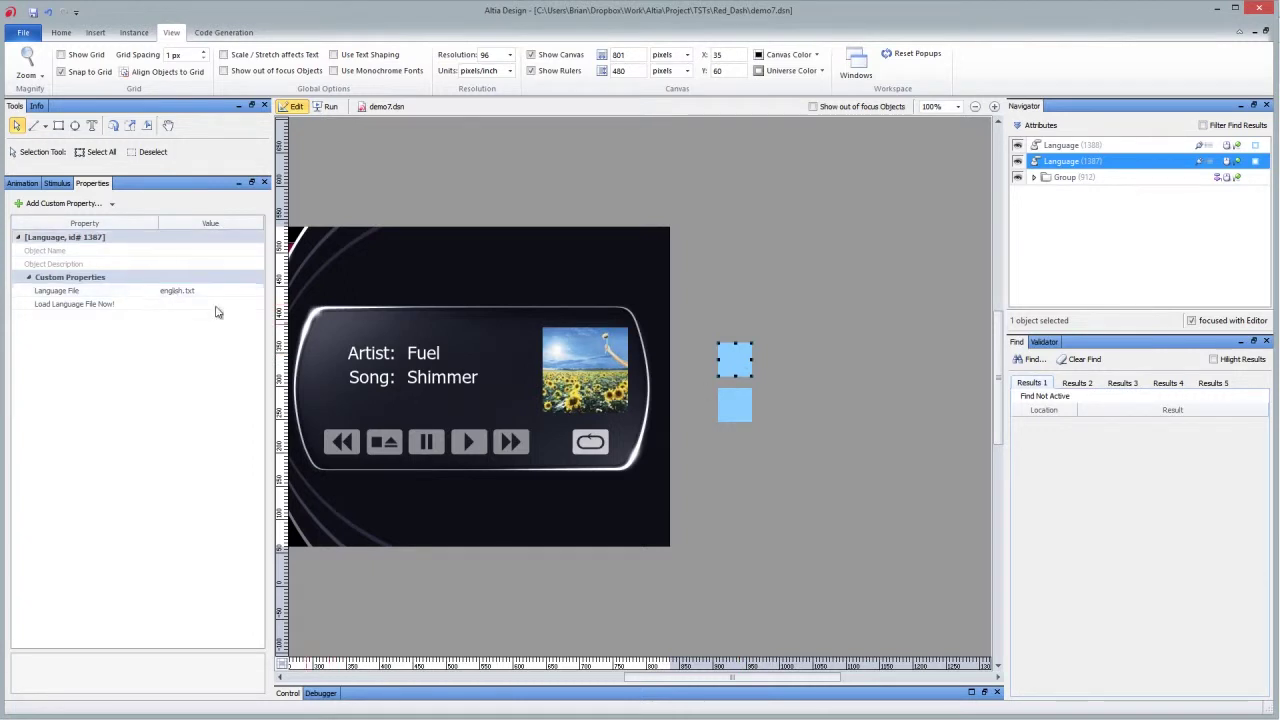
Step: Confirm the lower language object loads french.txt, then bring english.txt up in Notepad
{"action": "left_click", "coordinate": [735, 404]}
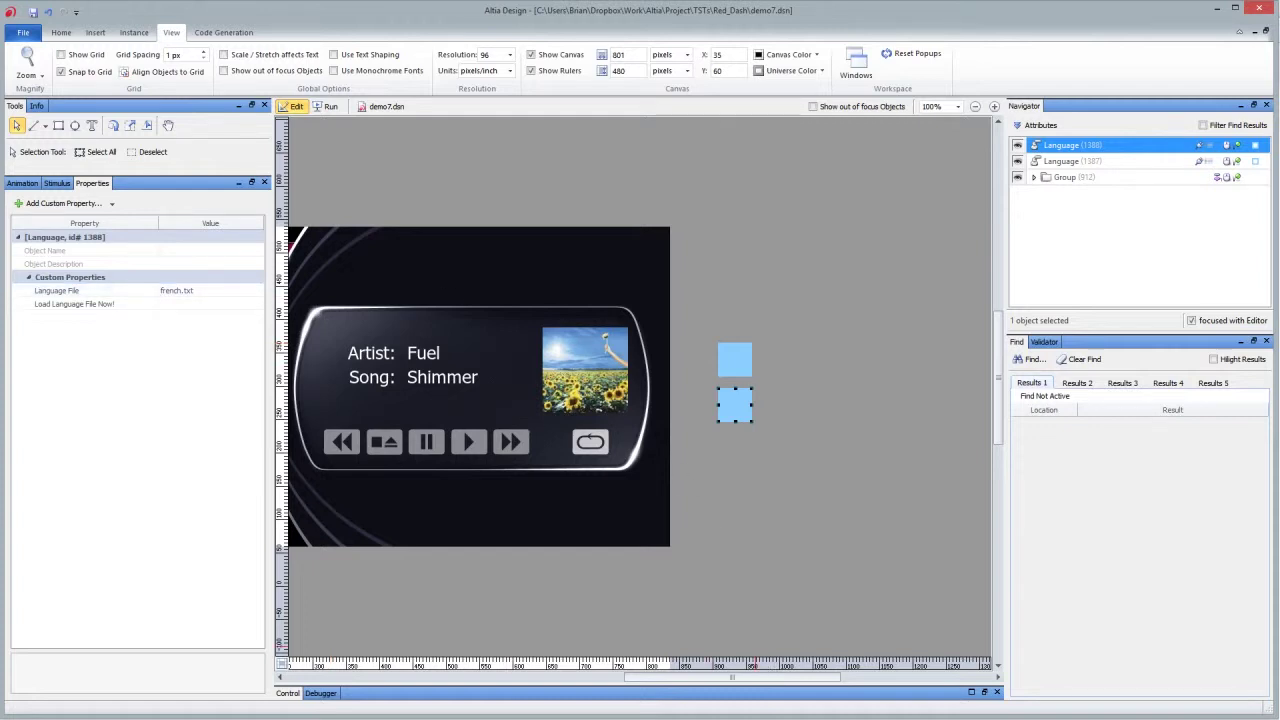
{"action": "left_click", "coordinate": [1110, 690]}
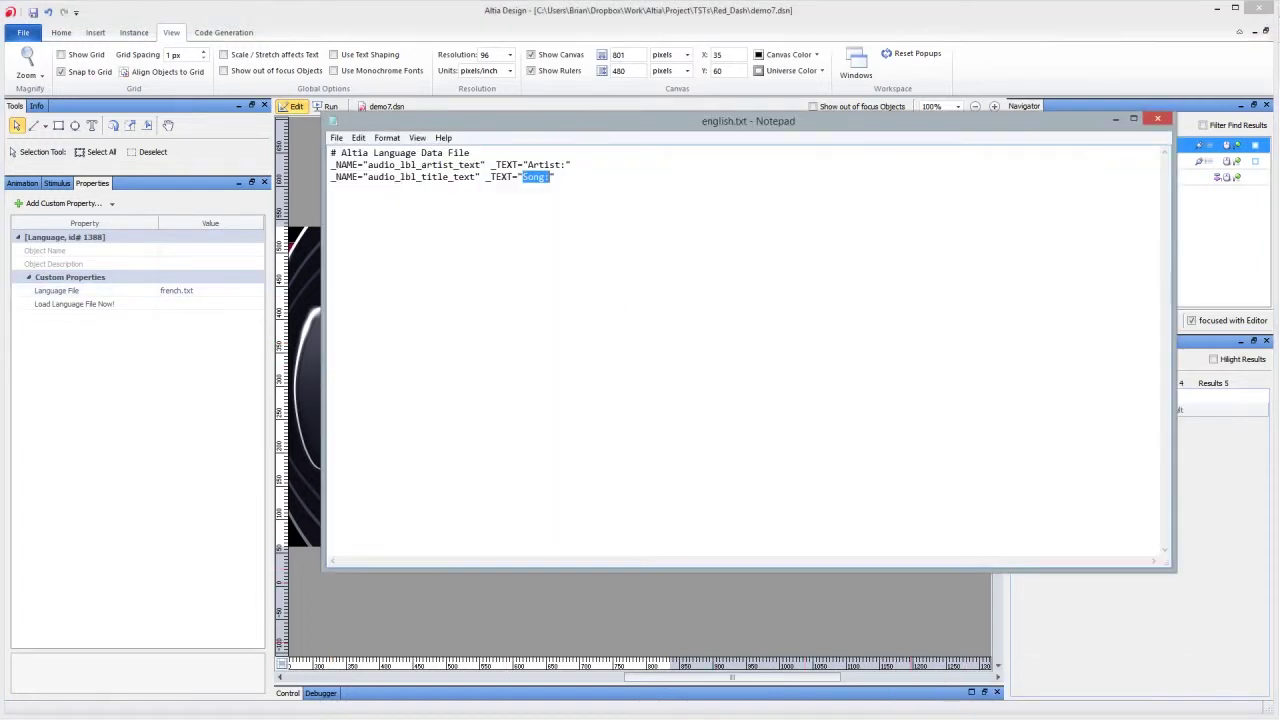
Step: Show french.txt beside english.txt and select the 'Artist:' label in english.txt
{"action": "left_click", "coordinate": [1115, 690]}
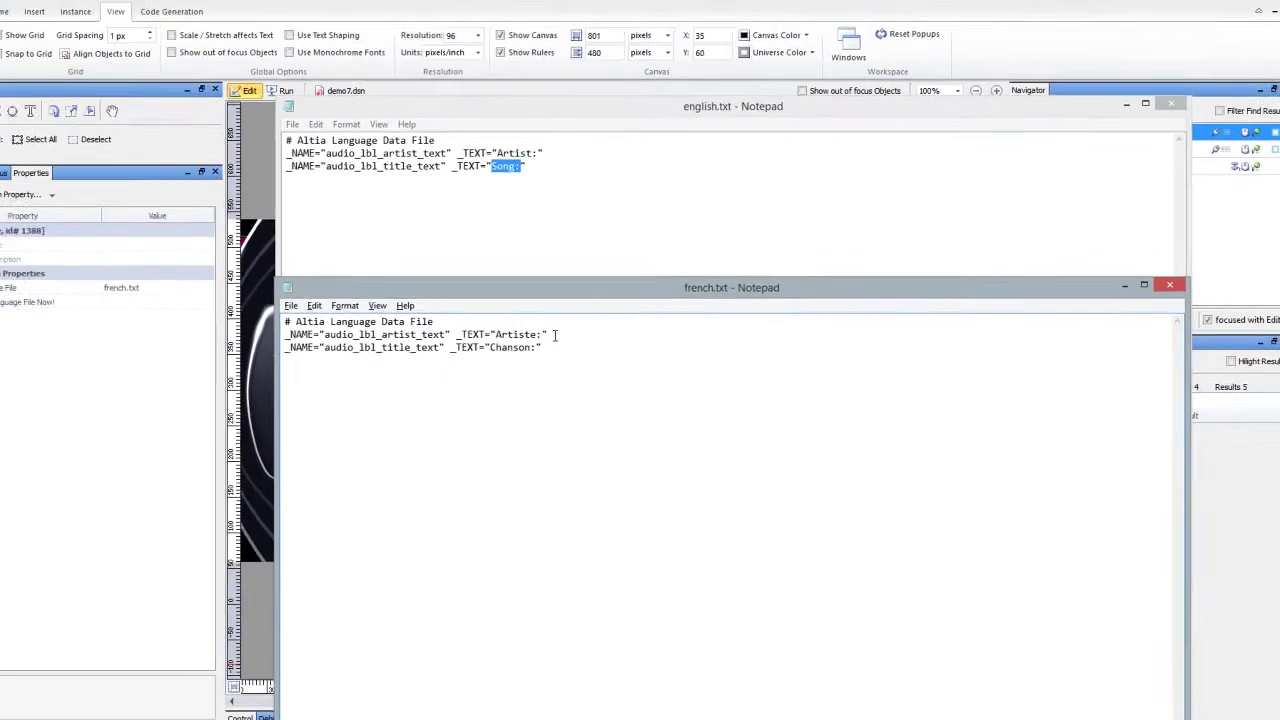
{"action": "left_click_drag", "start_coordinate": [497, 153], "coordinate": [540, 153]}
{"action": "key", "text": "ctrl+c"}
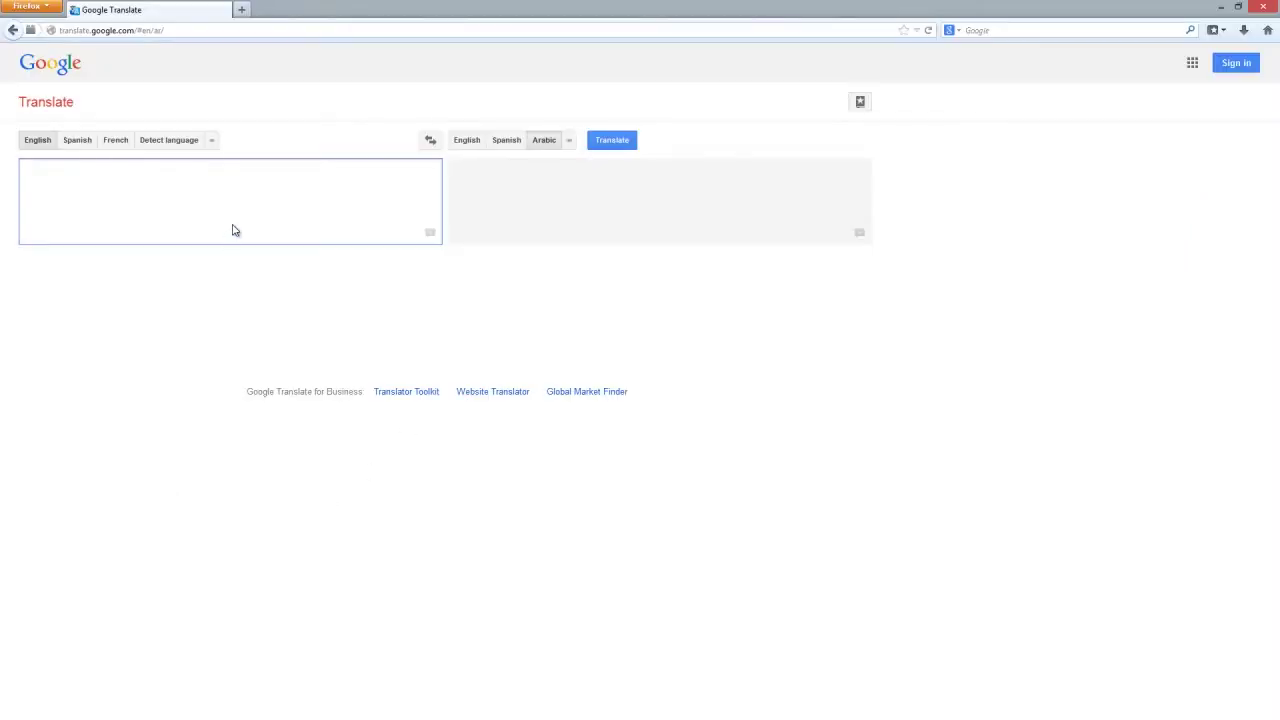
Step: Translate 'Artist:' to Arabic and paste الفنان over Artiste in french.txt
{"action": "left_click", "coordinate": [232, 217]}
{"action": "key", "text": "ctrl+v"}
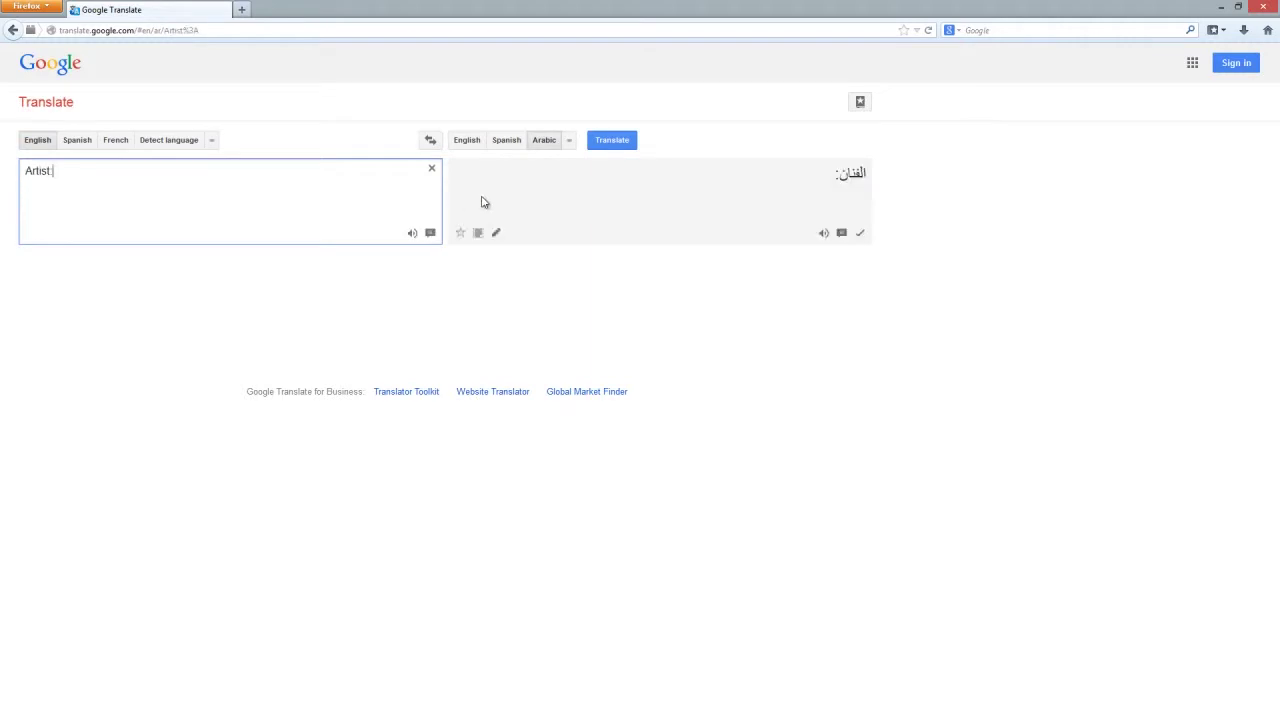
{"action": "left_click", "coordinate": [478, 233]}
{"action": "key", "text": "ctrl+c"}
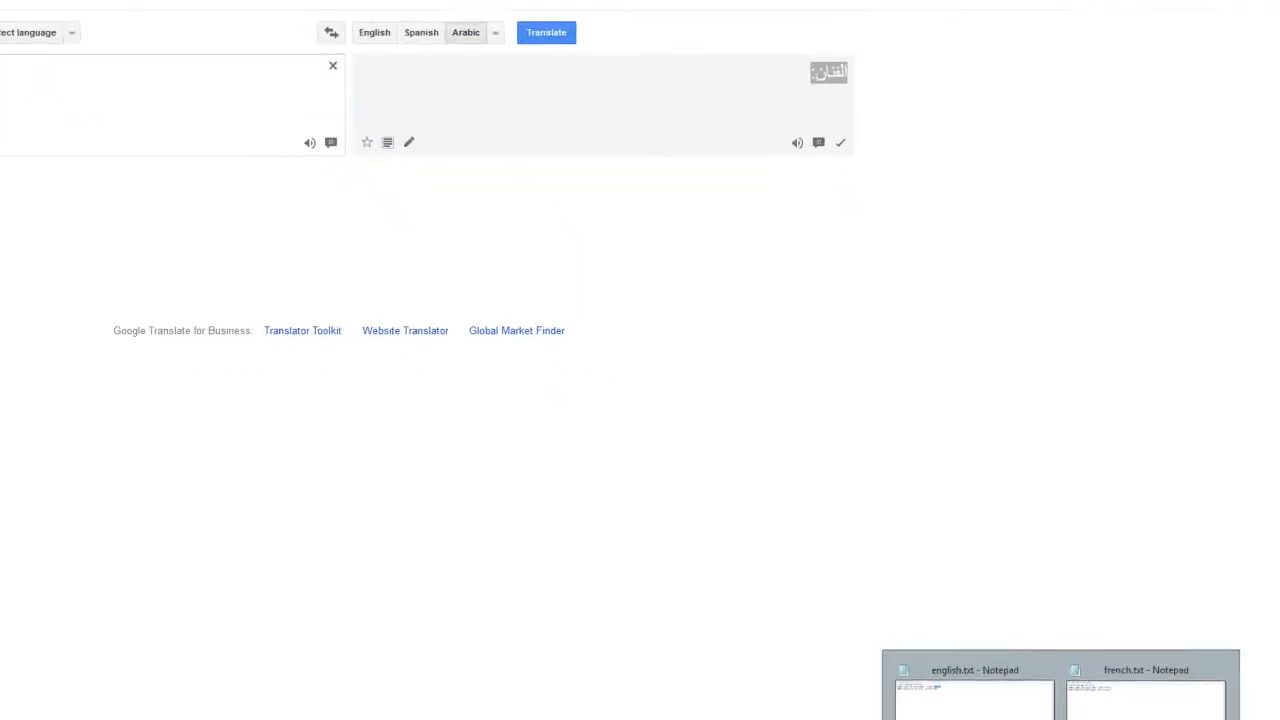
{"action": "left_click", "coordinate": [1146, 695]}
{"action": "mouse_move", "coordinate": [306, 143]}
{"action": "left_mouse_down"}
{"action": "mouse_move", "coordinate": [370, 140]}
{"action": "mouse_move", "coordinate": [376, 162]}
{"action": "mouse_move", "coordinate": [352, 143]}
{"action": "mouse_move", "coordinate": [310, 143]}
{"action": "left_mouse_up"}
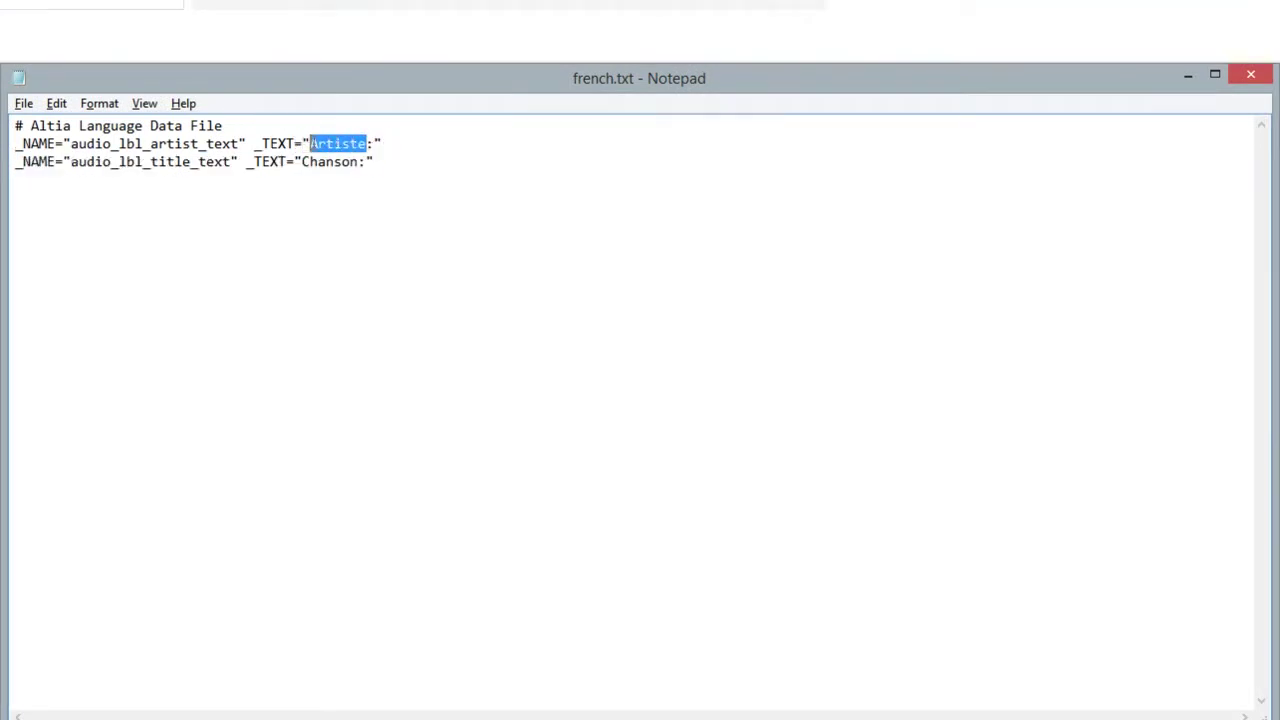
{"action": "key", "text": "ctrl+v"}
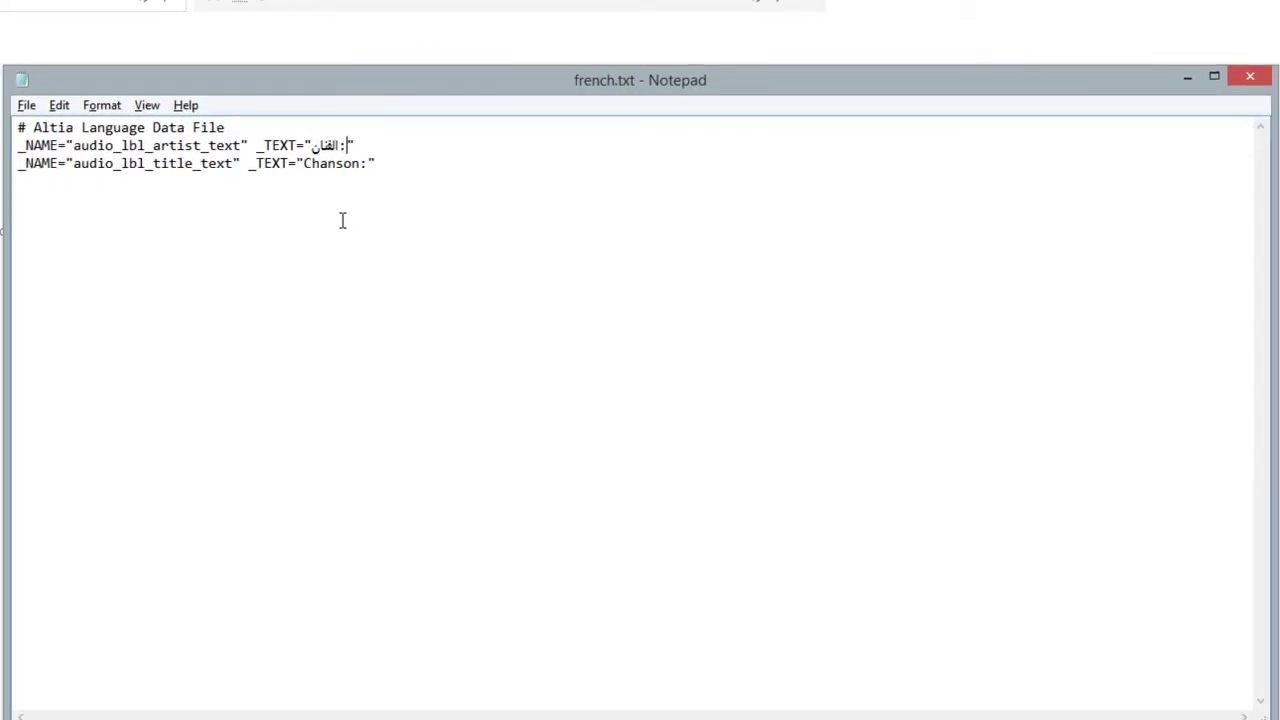
Step: Translate 'Song:' into Arabic in Google Translate and select the result
{"action": "mouse_move", "coordinate": [1045, 719]}
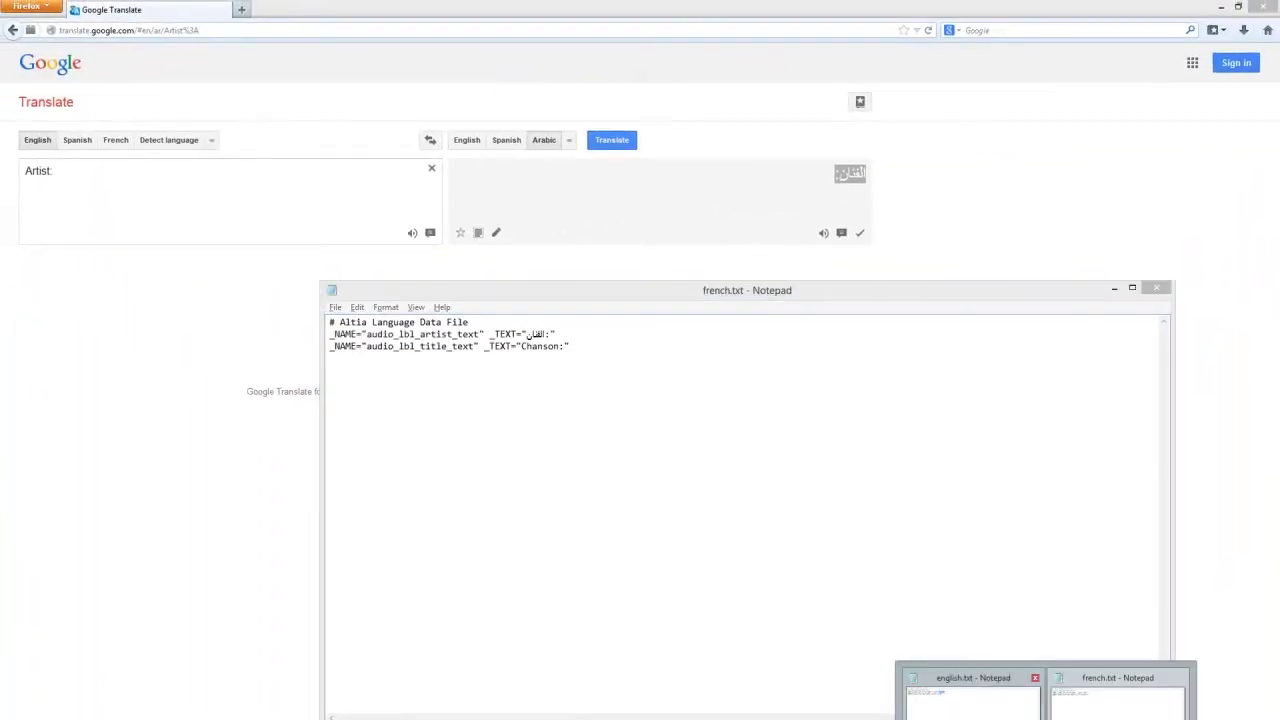
{"action": "left_click", "coordinate": [972, 700]}
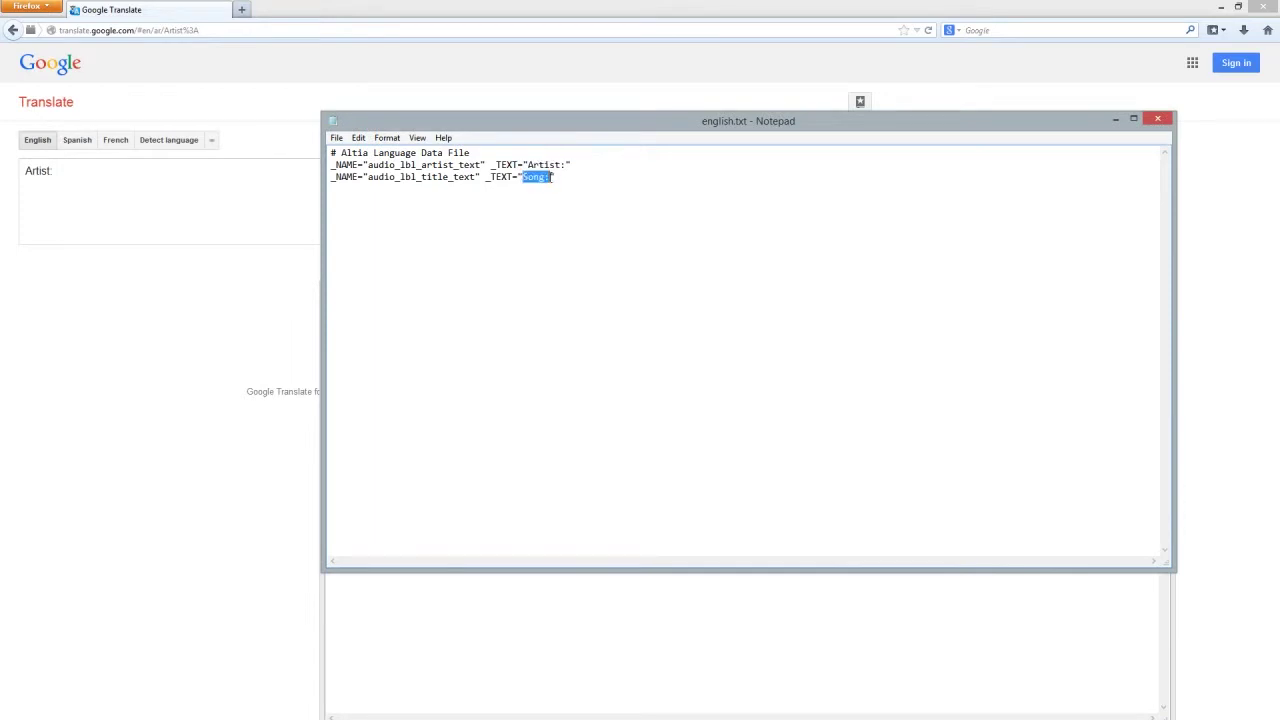
{"action": "left_click", "coordinate": [134, 180]}
{"action": "left_click_drag", "start_coordinate": [134, 180], "coordinate": [2, 163]}
{"action": "type", "text": "Song:"}
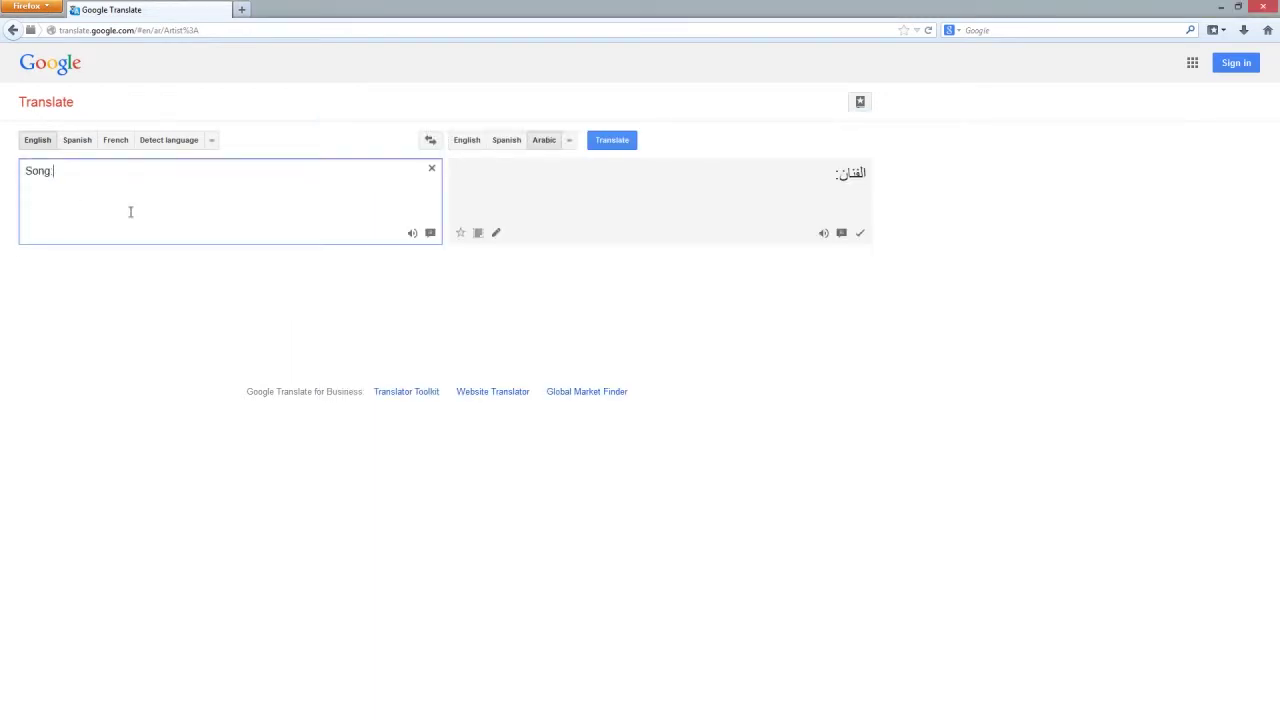
{"action": "left_click", "coordinate": [478, 233]}
{"action": "key", "text": "ctrl+c"}
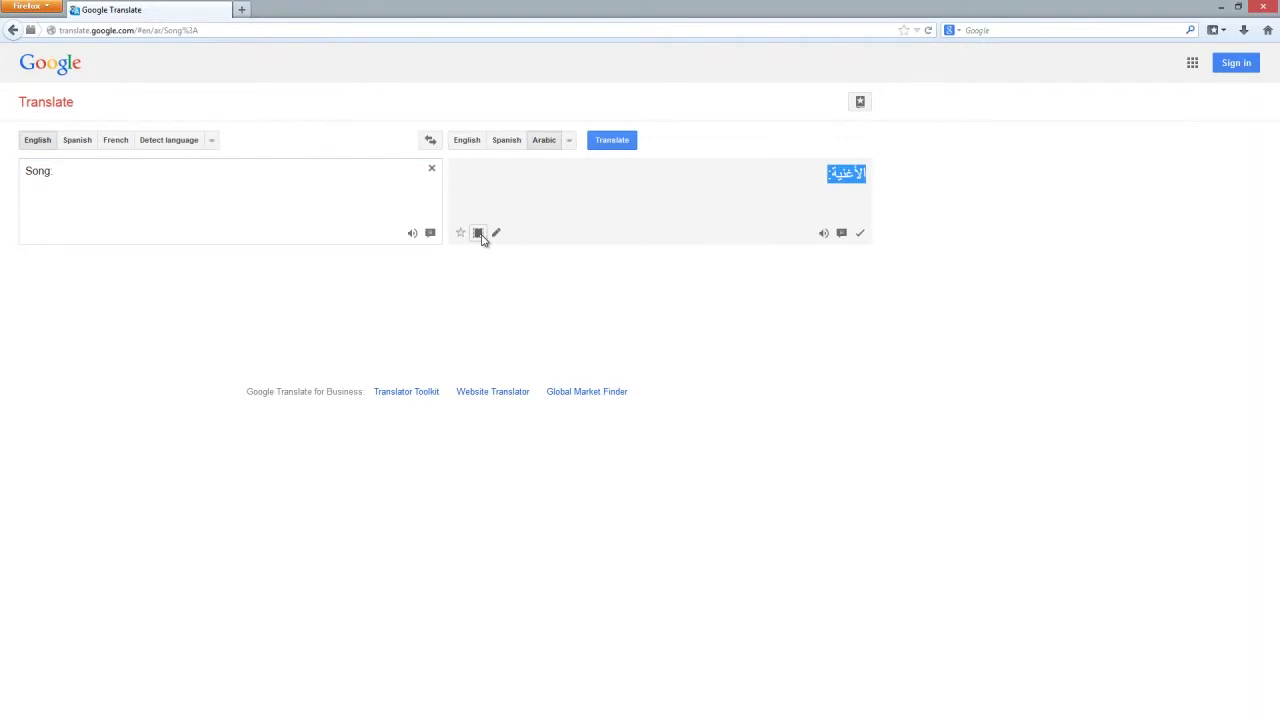
Step: Replace Chanson on line 3 of french.txt with the Arabic word الأغنية
{"action": "mouse_move", "coordinate": [975, 712]}
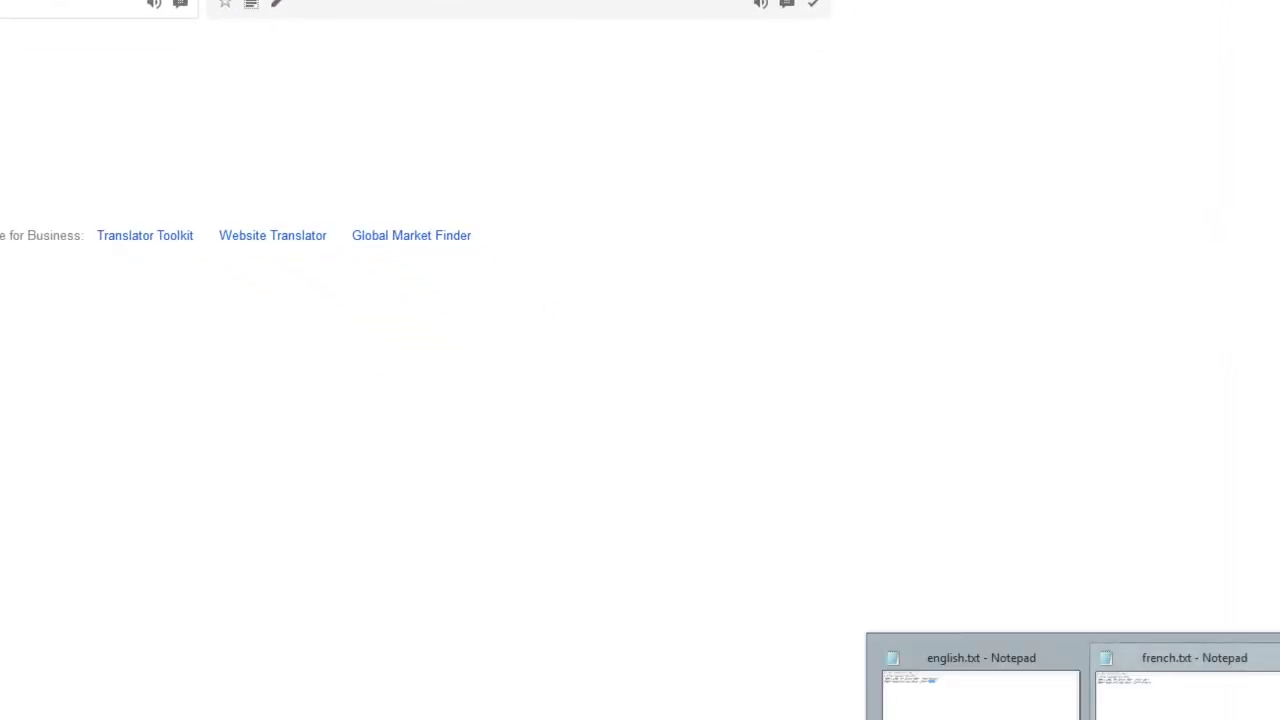
{"action": "mouse_move", "coordinate": [1038, 650]}
{"action": "left_click", "coordinate": [1185, 688]}
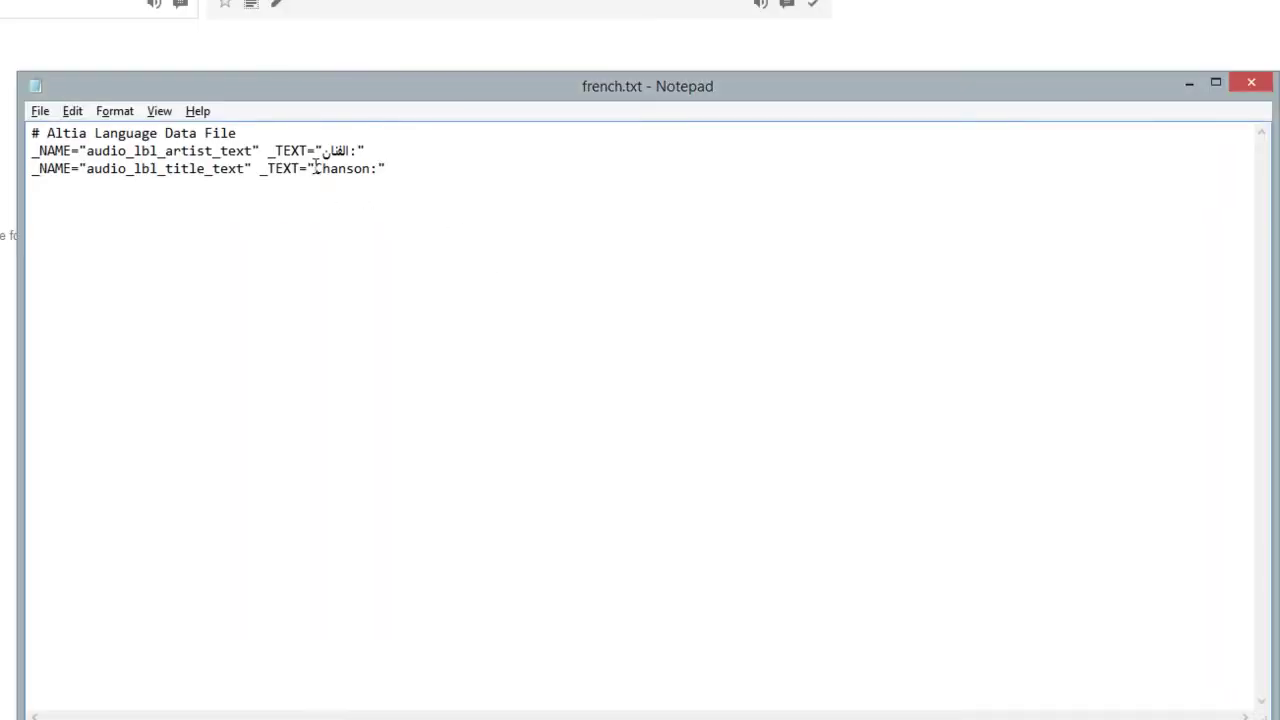
{"action": "left_click_drag", "start_coordinate": [314, 170], "coordinate": [376, 170]}
{"action": "key", "text": "ctrl+v"}
Step: Place the insertion point in line 2 and step it left and right through the Arabic text
{"action": "left_click", "coordinate": [291, 151]}
{"action": "key", "text": "Left"}
{"action": "key", "text": "Left"}
{"action": "key", "text": "Right"}
{"action": "key", "text": "Right"}
{"action": "key", "text": "Right"}
{"action": "key", "text": "Right"}
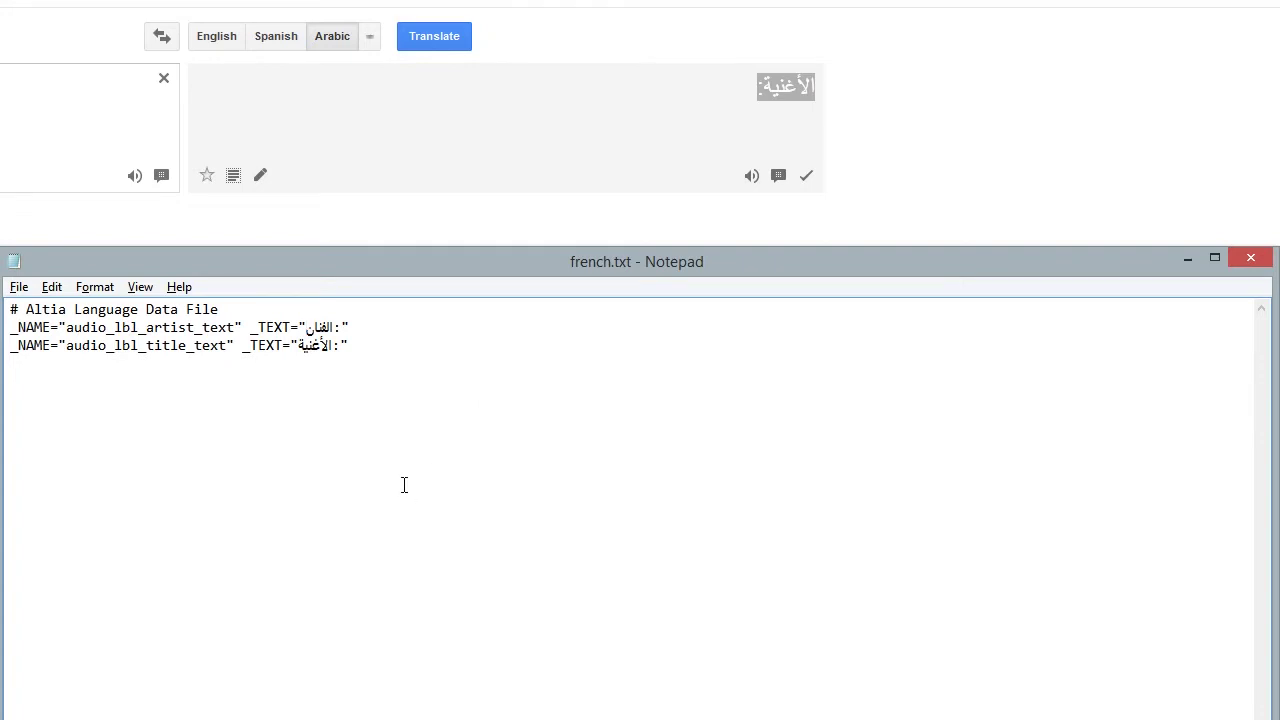
Step: Save the file as arabic.txt with Unicode encoding, replacing the existing copy
{"action": "left_click", "coordinate": [18, 287]}
{"action": "left_click", "coordinate": [55, 376]}
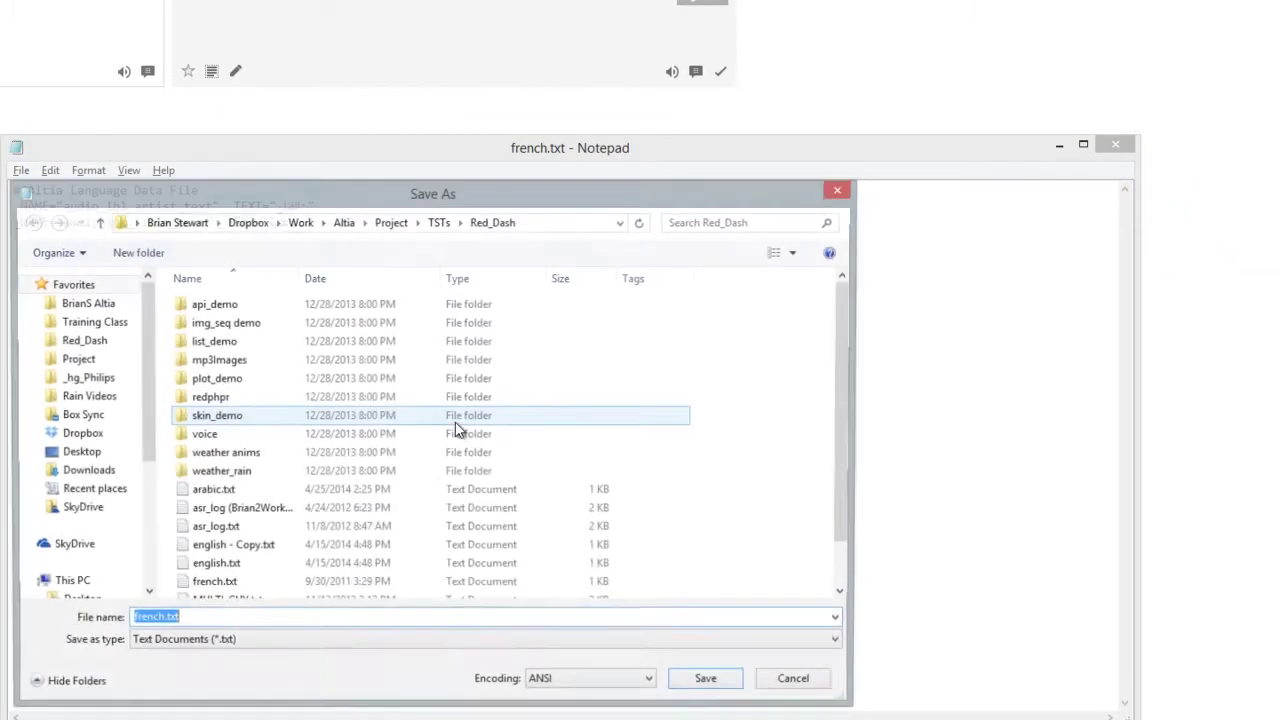
{"action": "left_click", "coordinate": [557, 686]}
{"action": "left_click", "coordinate": [560, 708]}
{"action": "left_click", "coordinate": [302, 620]}
{"action": "type", "text": "arabi"}
{"action": "key", "text": "Down"}
{"action": "key", "text": "Return"}
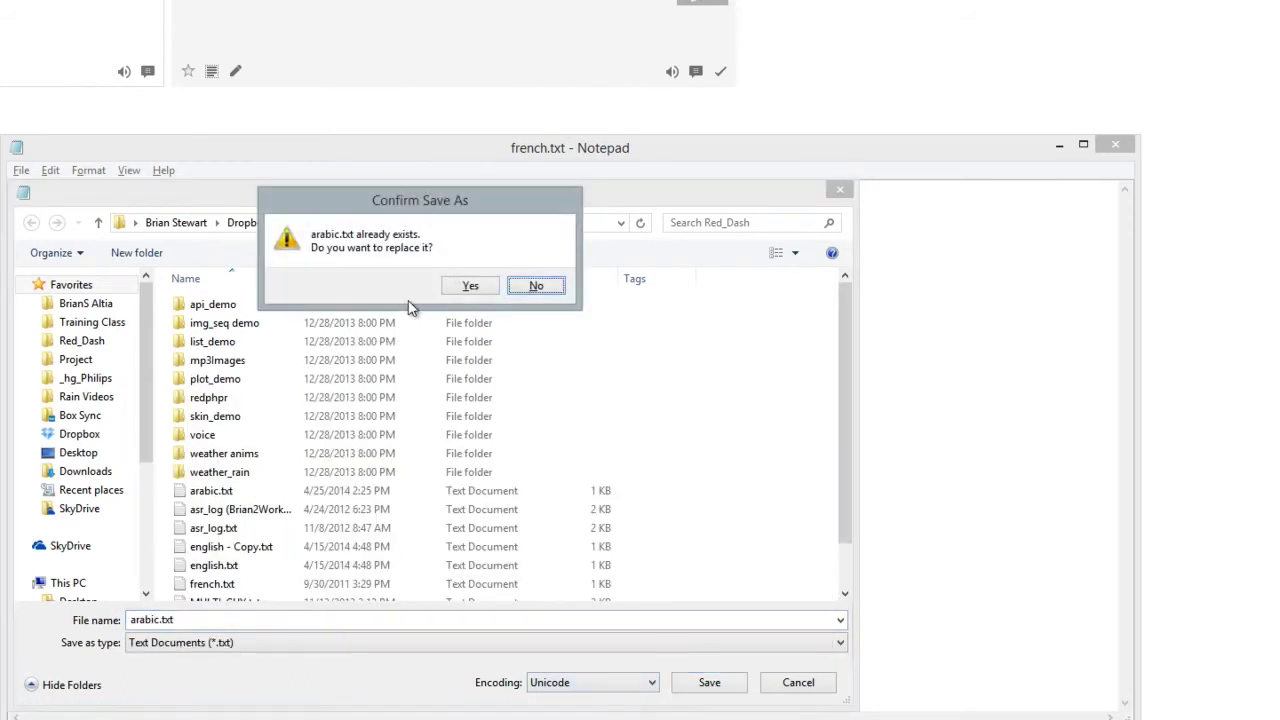
{"action": "left_click", "coordinate": [470, 286]}
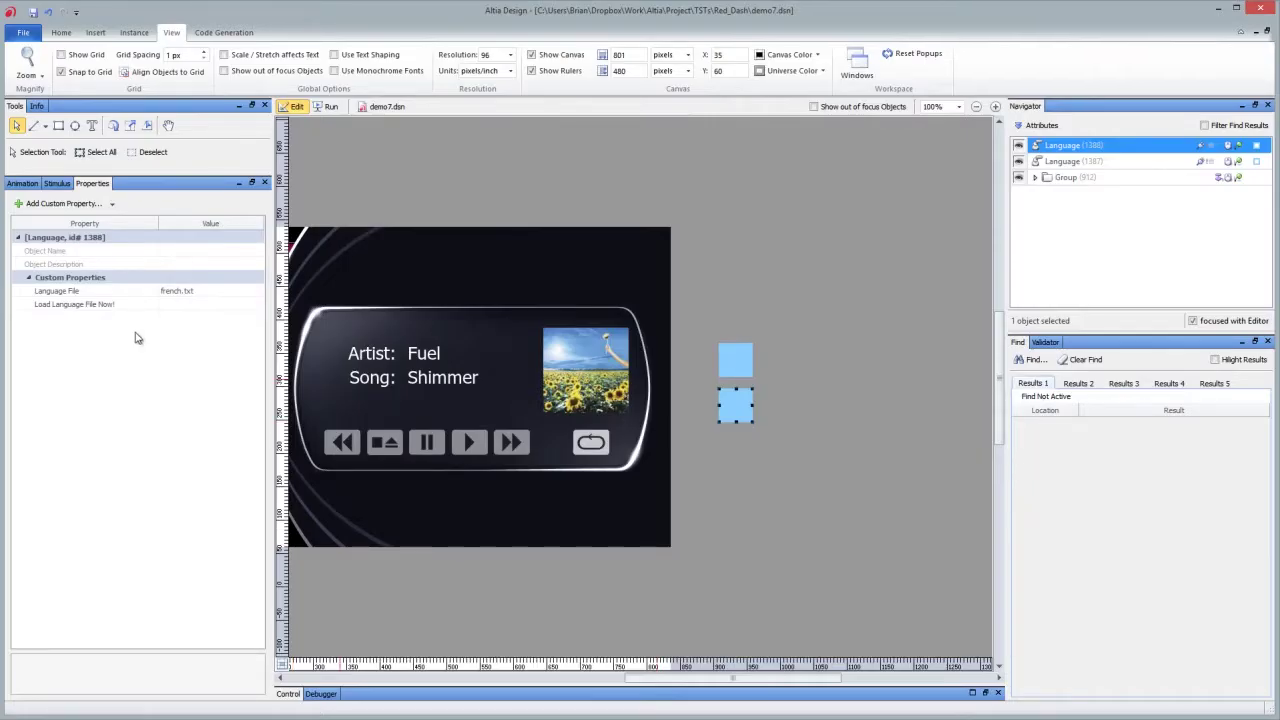
Step: Set the language object's Language File property to arabic.txt
{"action": "left_click", "coordinate": [181, 297]}
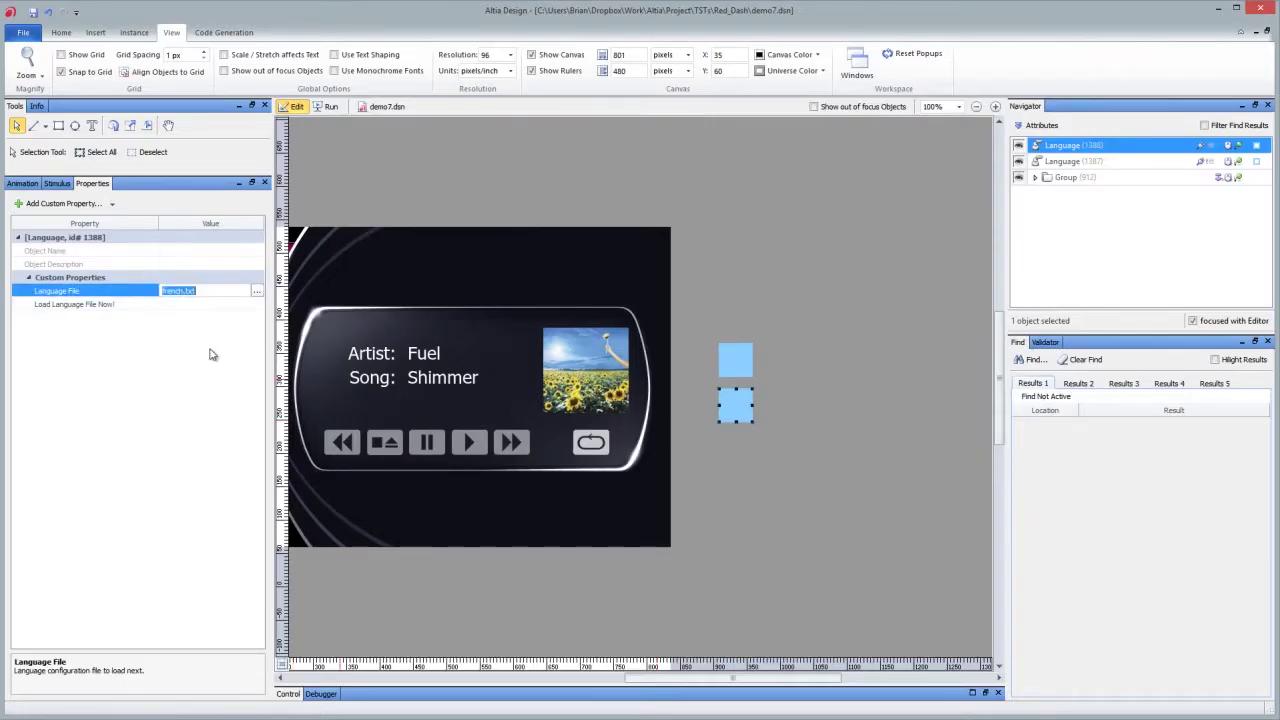
{"action": "type", "text": "arabi"}
{"action": "key", "text": "Return"}
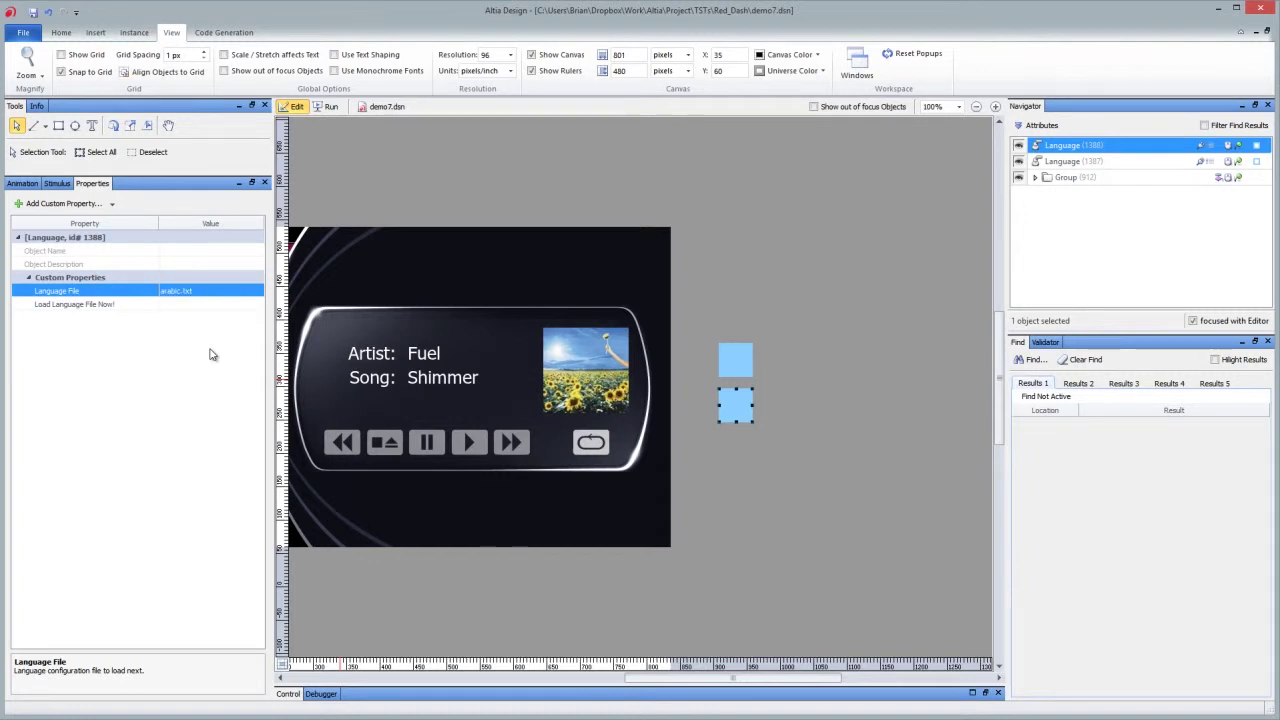
Step: Run the player and switch its Artist and Song labels to Arabic
{"action": "left_click", "coordinate": [328, 108]}
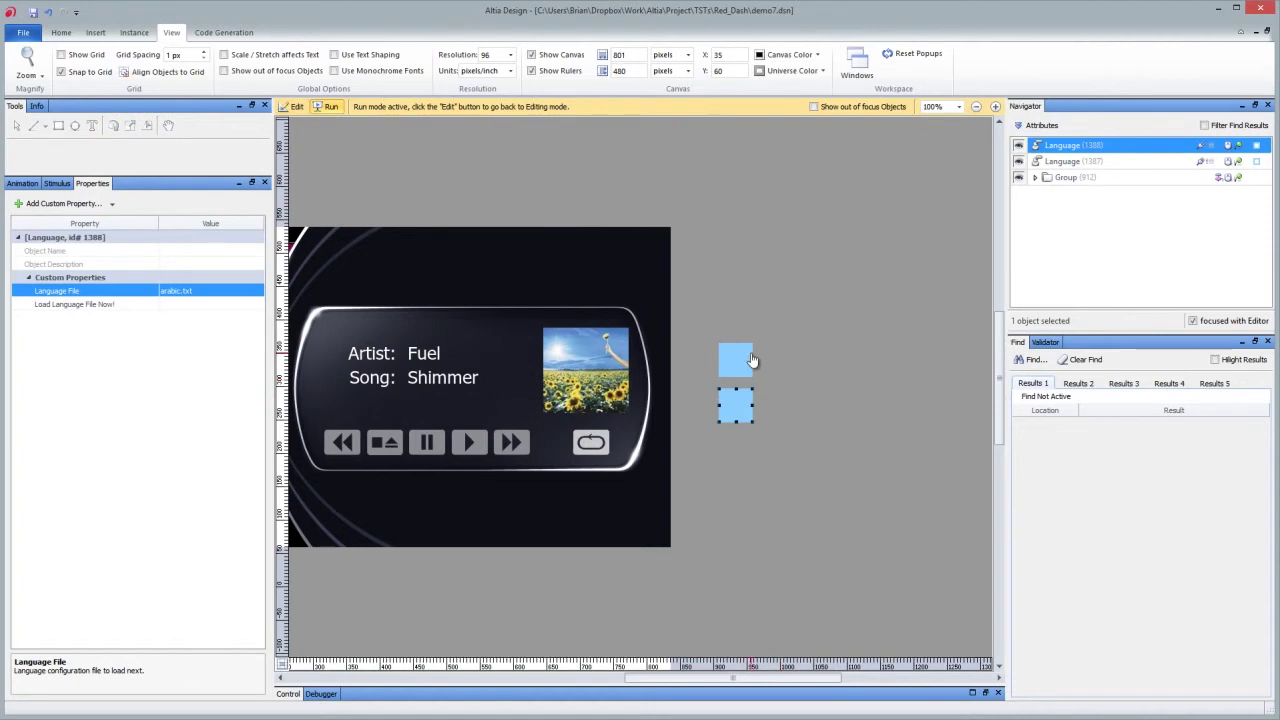
{"action": "left_click", "coordinate": [742, 410]}
{"action": "left_click", "coordinate": [744, 369]}
{"action": "left_click", "coordinate": [745, 415]}
Step: Enable Use Text Shaping, then toggle the player repeatedly between English and shaped Arabic labels, ending on Arabic
{"action": "left_click", "coordinate": [369, 58]}
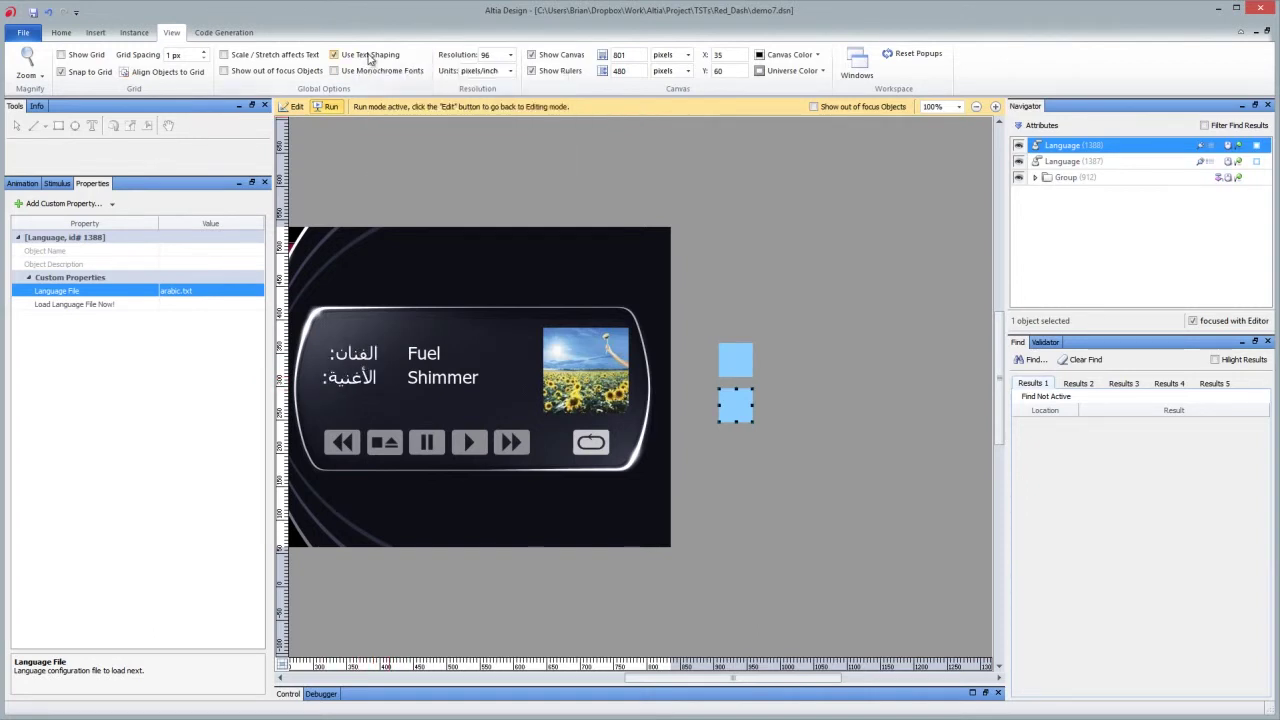
{"action": "left_click", "coordinate": [742, 368]}
{"action": "left_click", "coordinate": [740, 410]}
{"action": "left_click", "coordinate": [740, 368]}
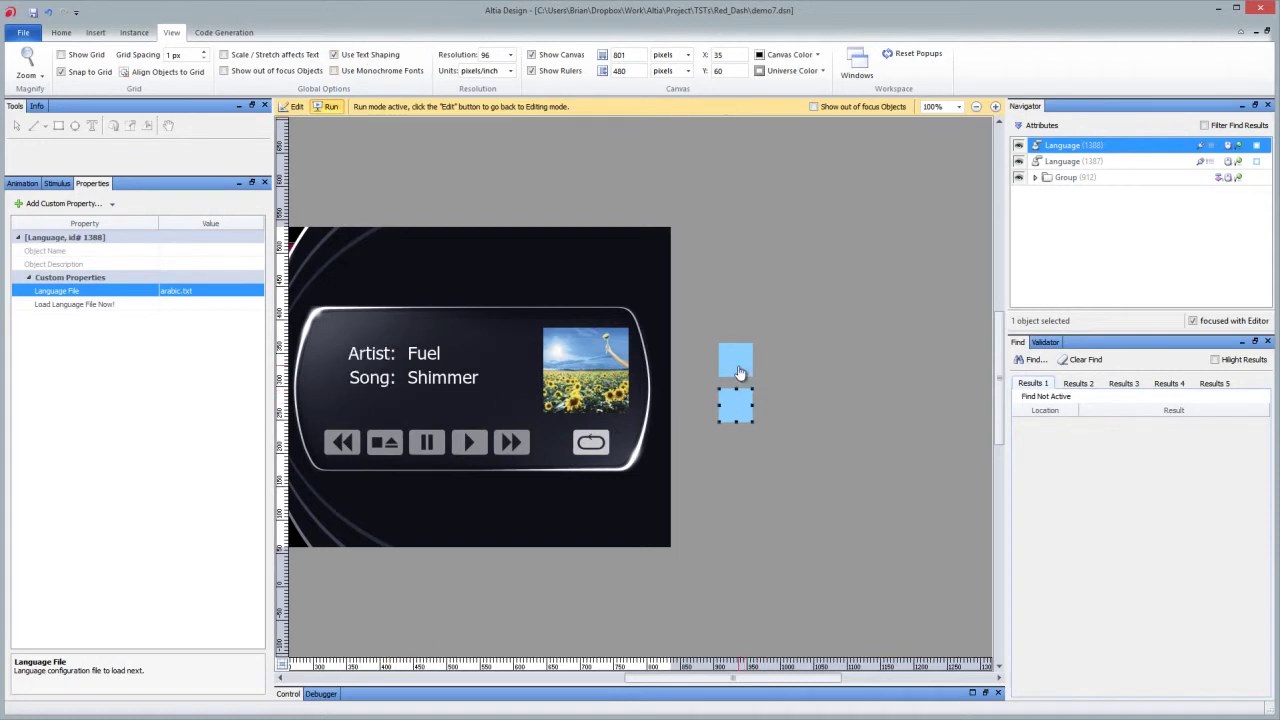
{"action": "left_click", "coordinate": [738, 412]}
{"action": "left_click", "coordinate": [743, 362]}
{"action": "left_click", "coordinate": [750, 406]}
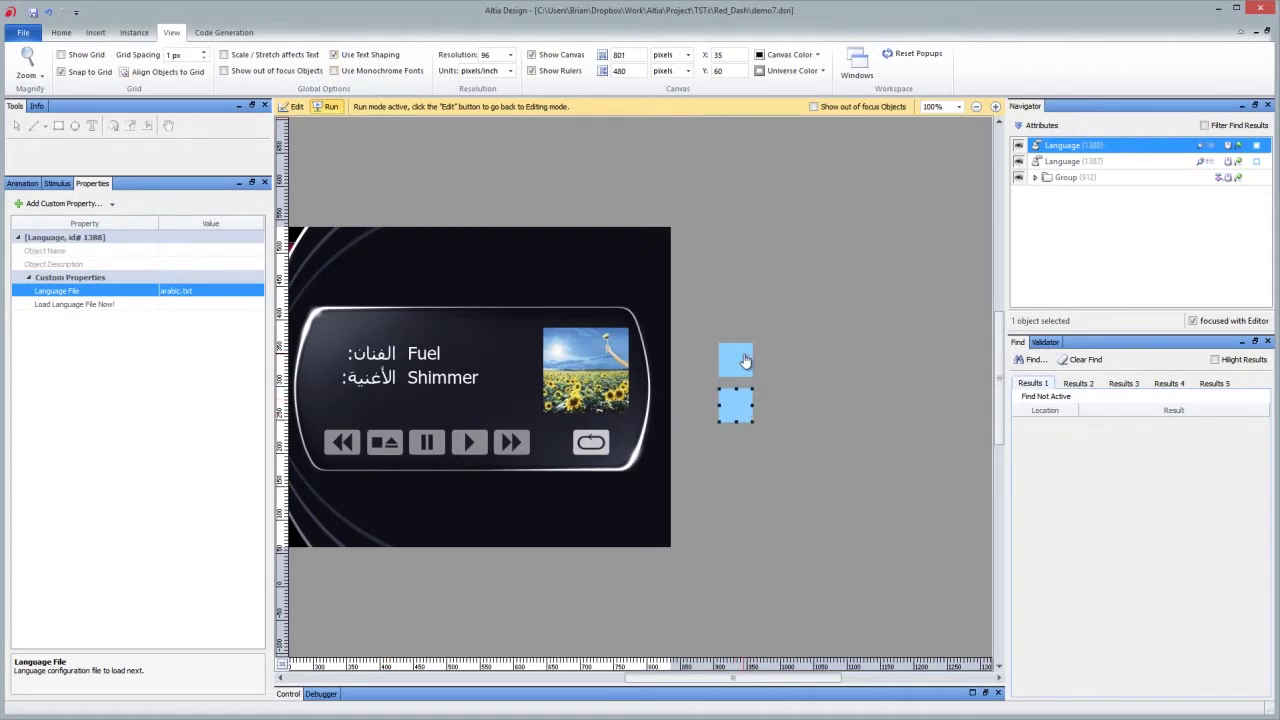
{"action": "left_click", "coordinate": [742, 364]}
{"action": "left_click", "coordinate": [740, 404]}
{"action": "left_click", "coordinate": [741, 366]}
{"action": "left_click", "coordinate": [741, 405]}
{"action": "left_click", "coordinate": [745, 370]}
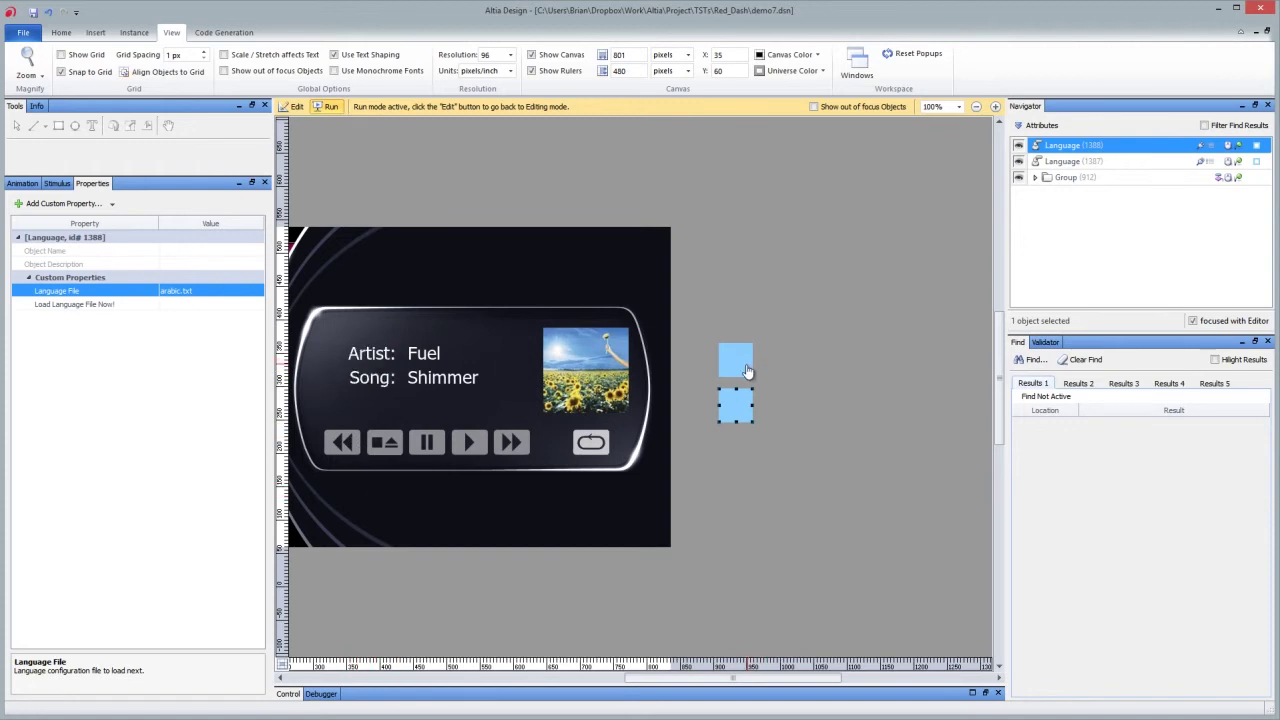
{"action": "left_click", "coordinate": [737, 405]}
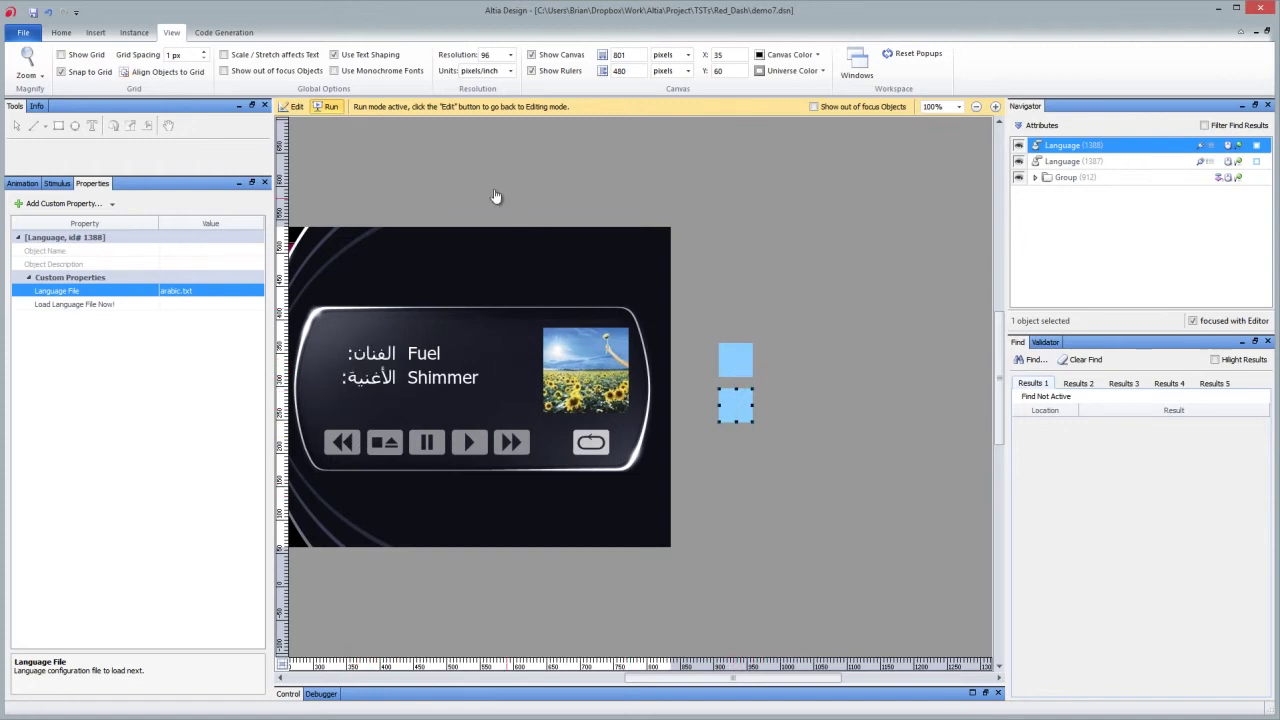